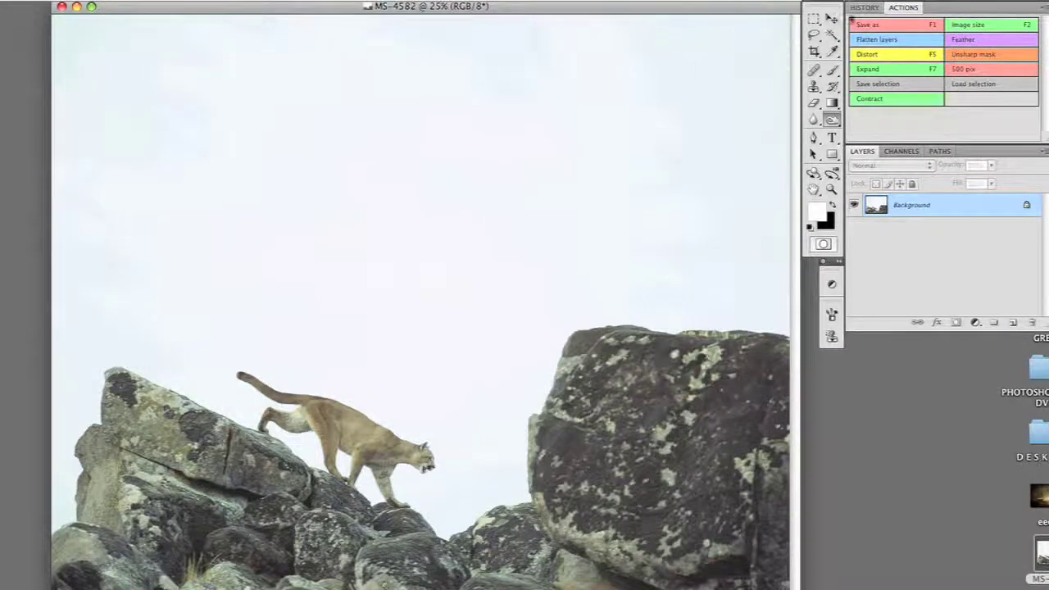
- Magic Wand the pale sky, adding the leftover sky patch beside the left rock
{"action": "left_click", "coordinate": [831, 34]}
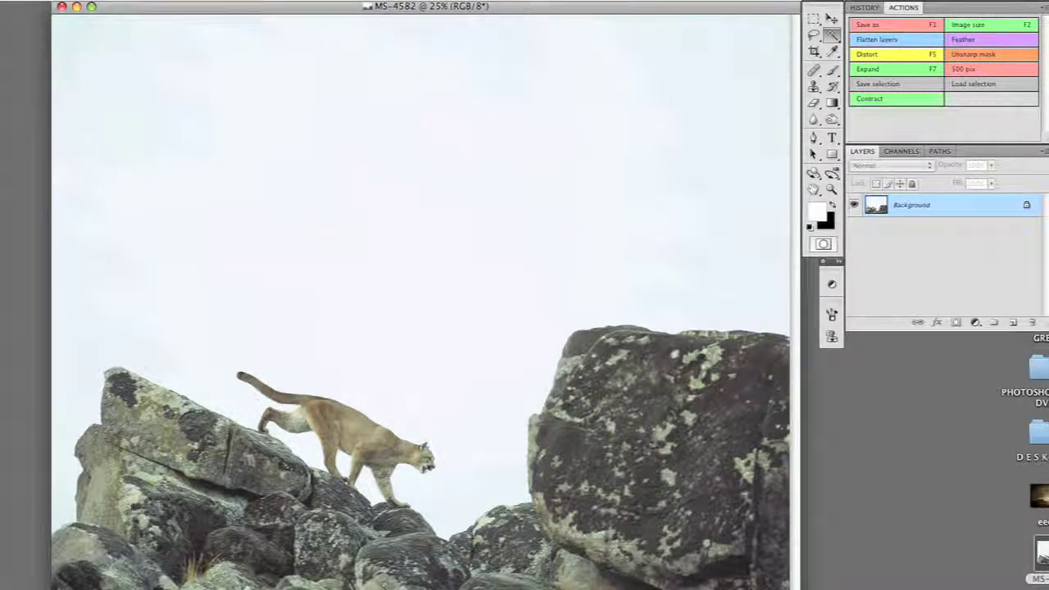
{"action": "left_click", "coordinate": [423, 41]}
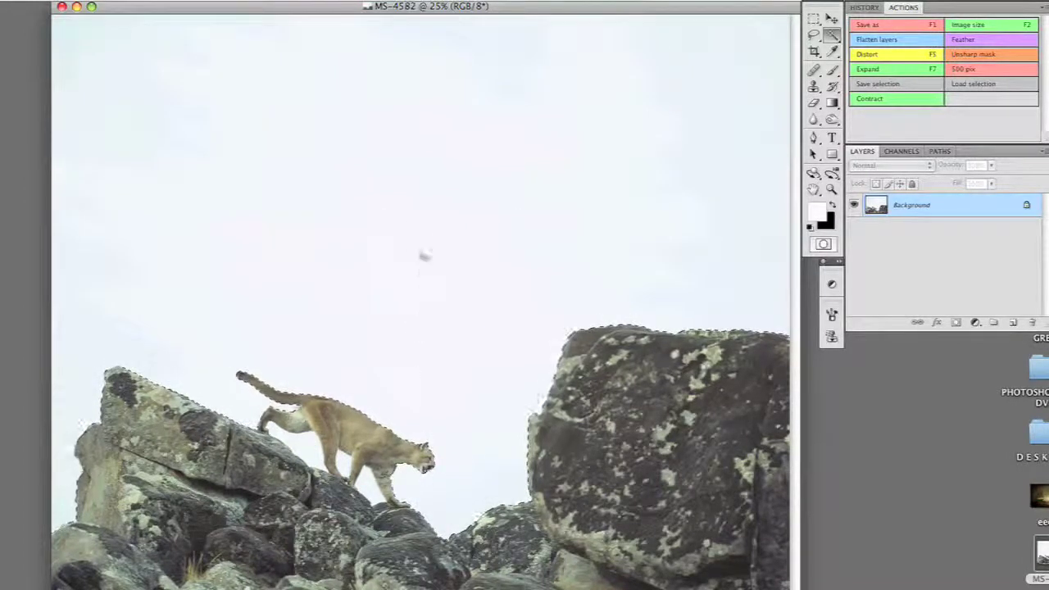
{"action": "left_click", "coordinate": [379, 295]}
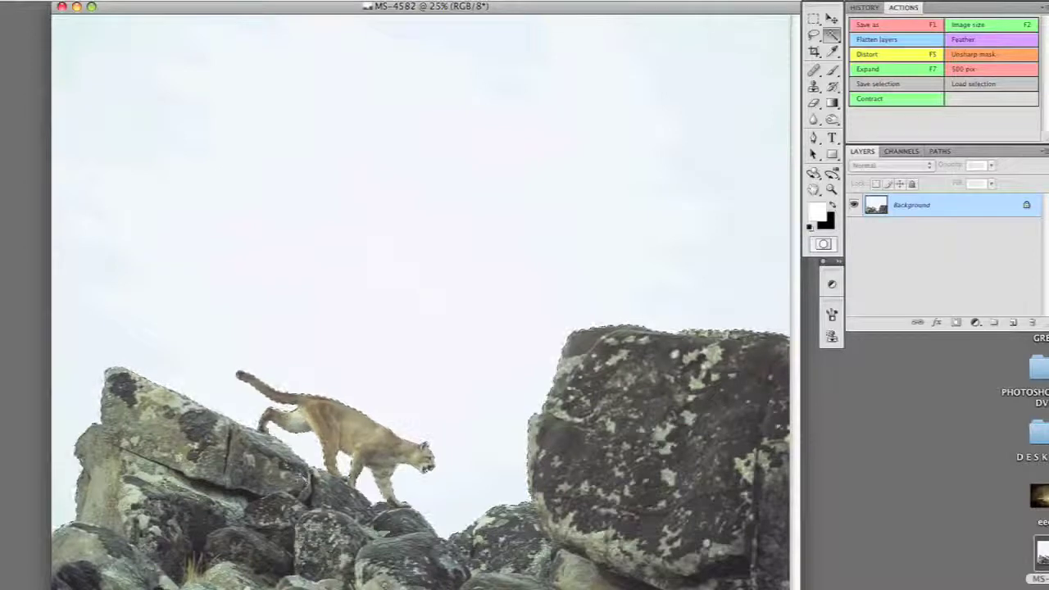
{"action": "key", "text": "super+d"}
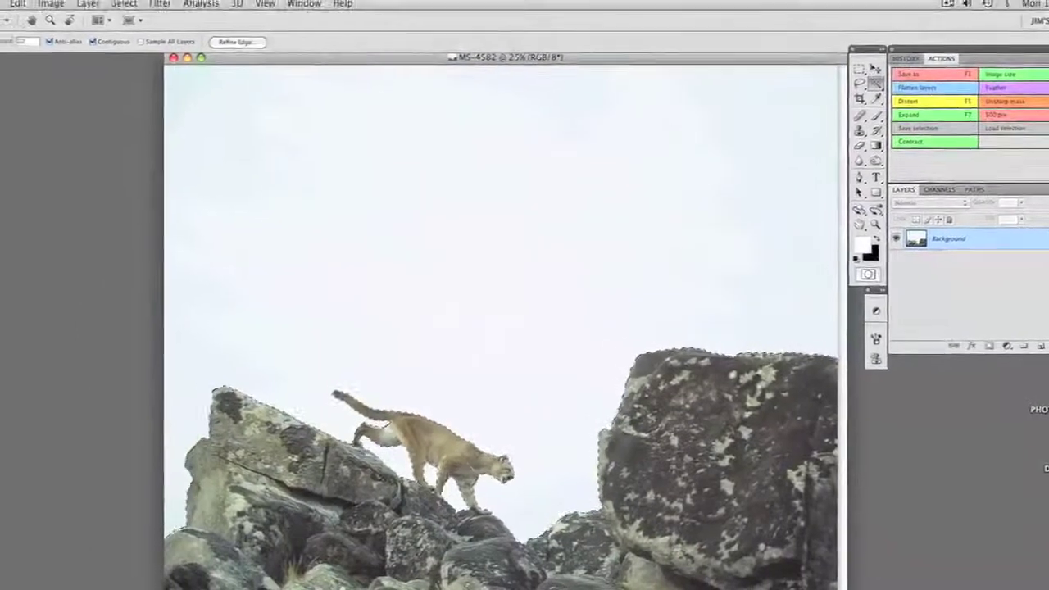
{"action": "left_click", "coordinate": [61, 9]}
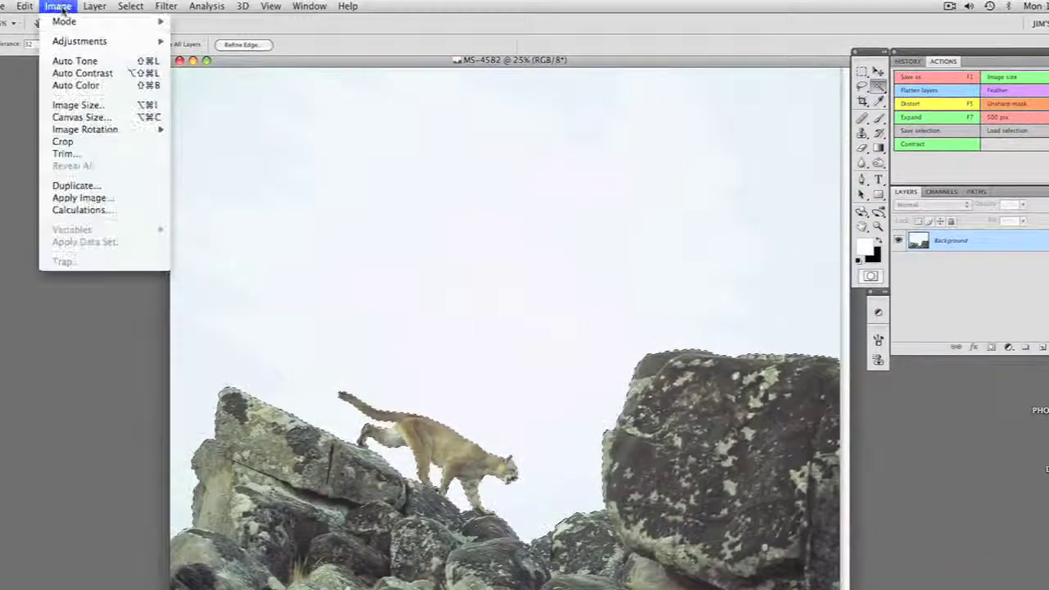
- Invert the selection and fill the cougar and rocks with solid black
{"action": "left_click", "coordinate": [131, 7]}
{"action": "left_click", "coordinate": [132, 6]}
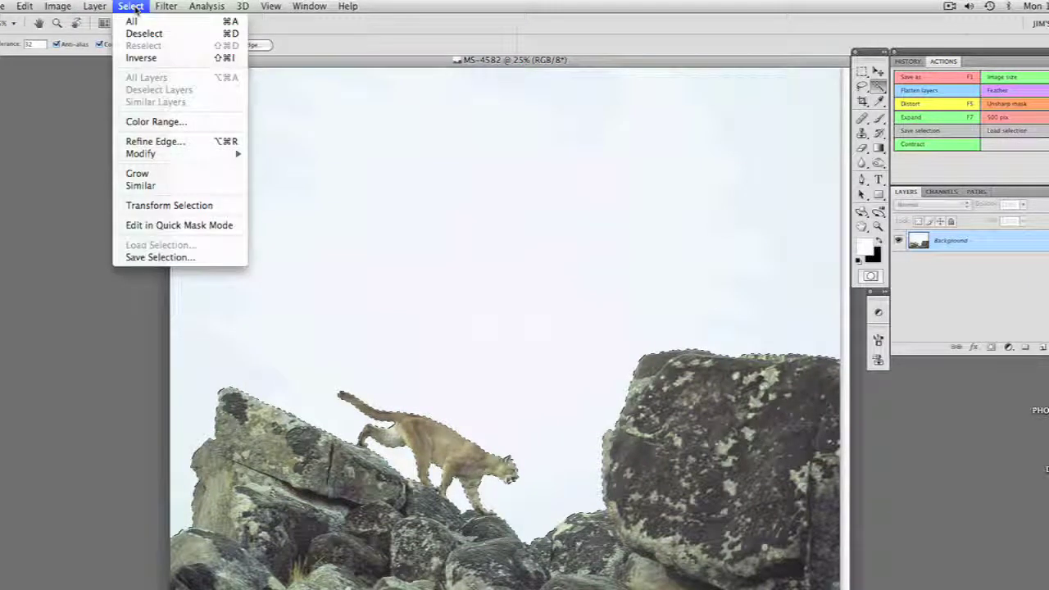
{"action": "left_click", "coordinate": [142, 58]}
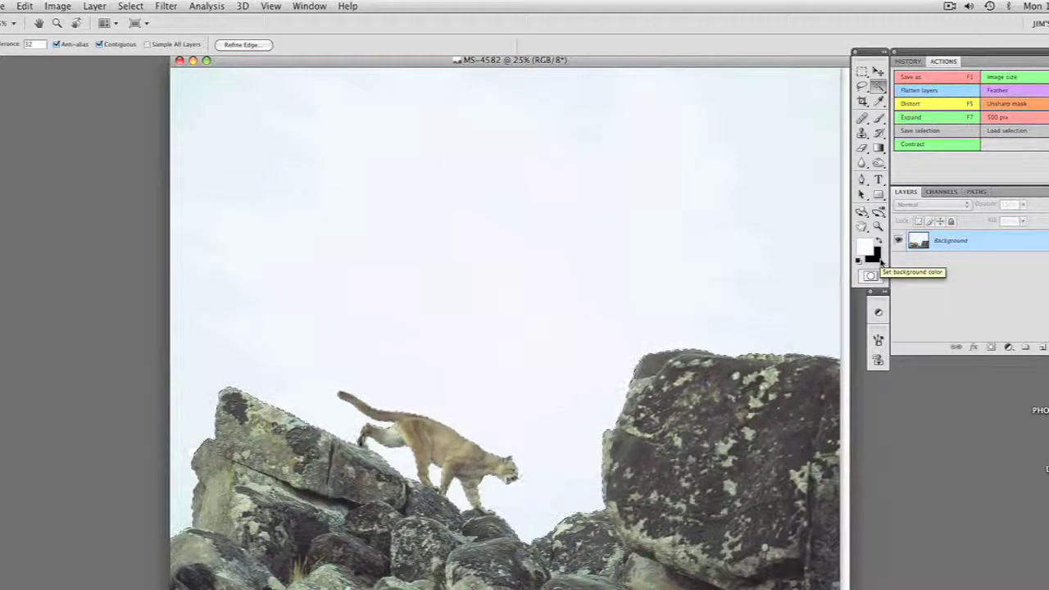
{"action": "key", "text": "alt+BackSpace"}
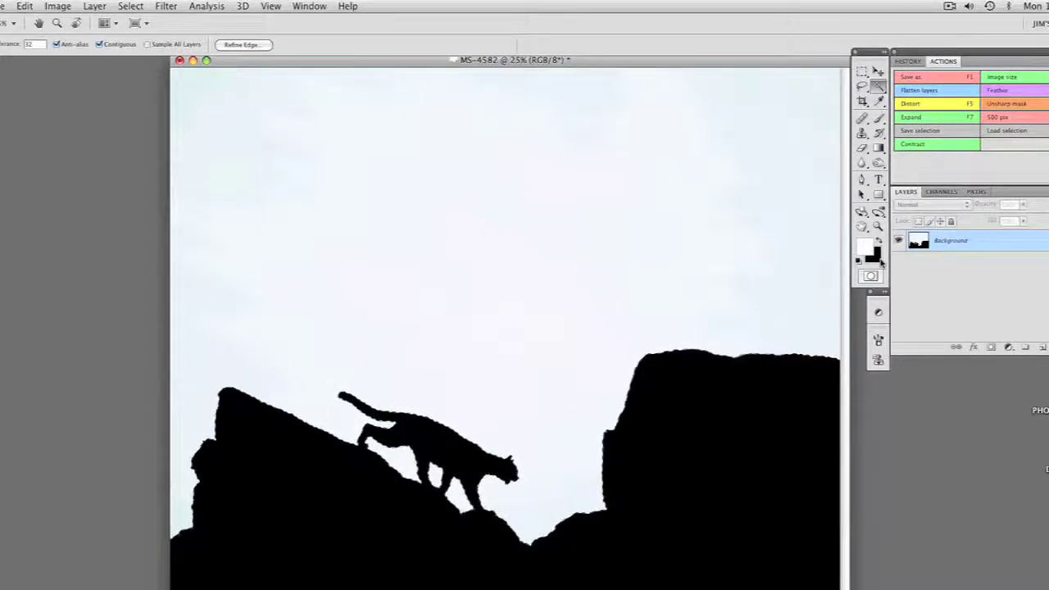
{"action": "left_click", "coordinate": [136, 7]}
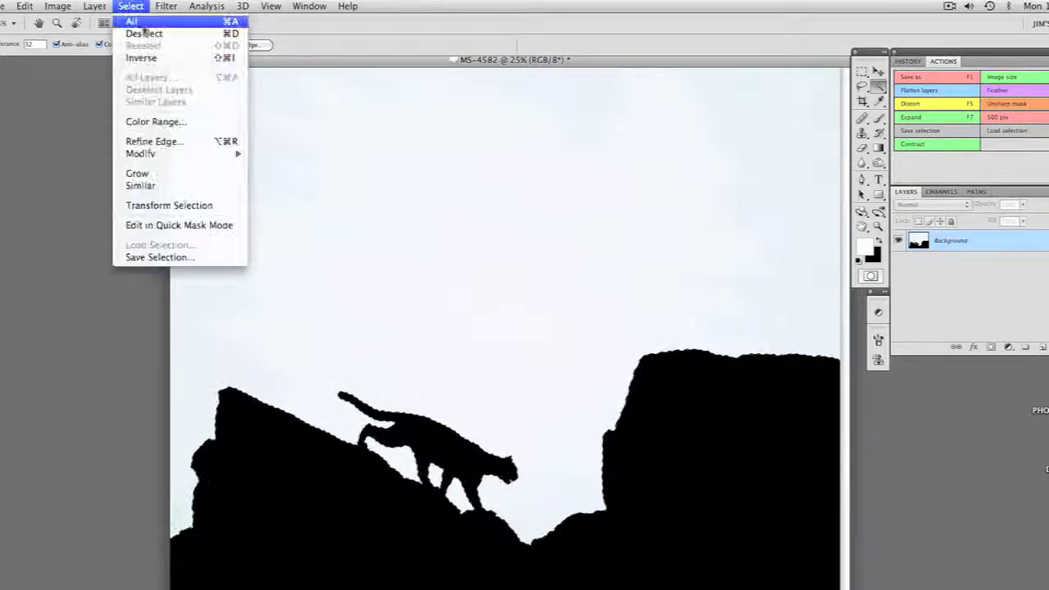
- Invert back to the sky and set the foreground colour to orange-red db3401
{"action": "left_click", "coordinate": [141, 57]}
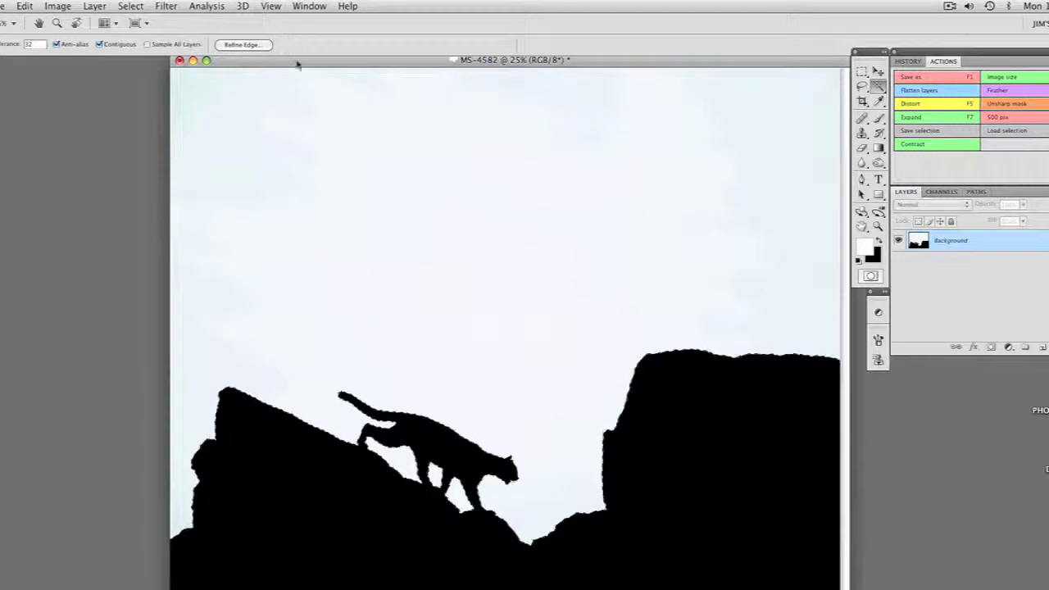
{"action": "left_click_drag", "start_coordinate": [298, 63], "coordinate": [250, 74]}
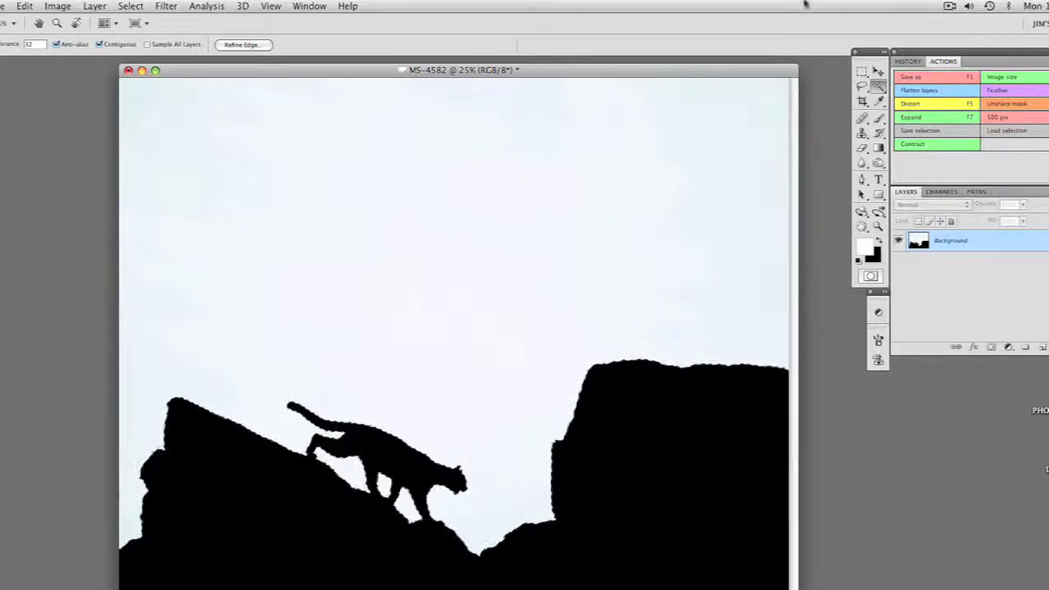
{"action": "left_click", "coordinate": [866, 248]}
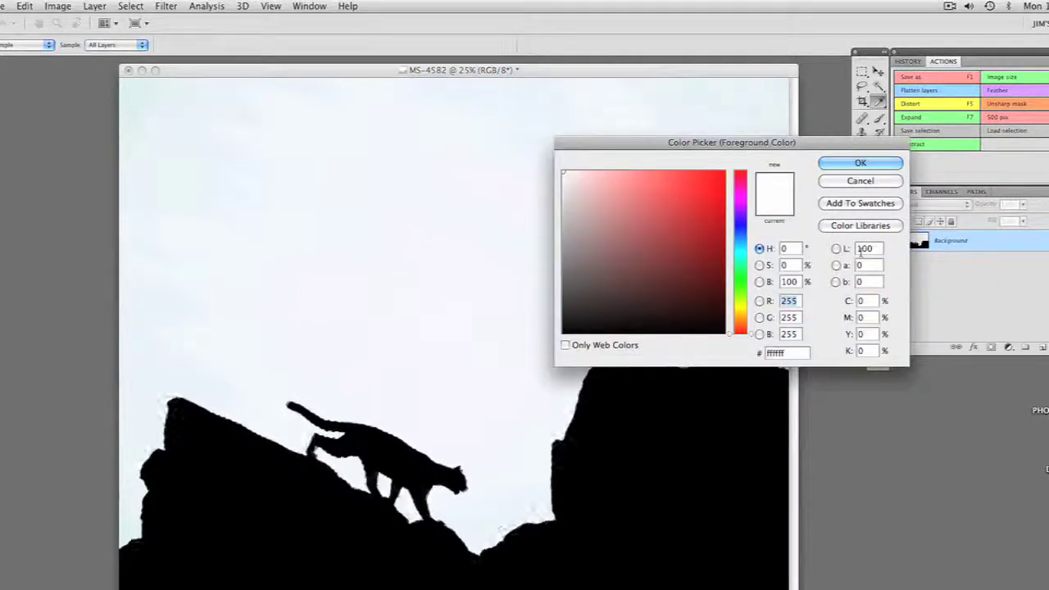
{"action": "left_click_drag", "start_coordinate": [824, 146], "coordinate": [820, 142]}
{"action": "left_click_drag", "start_coordinate": [736, 321], "coordinate": [736, 325]}
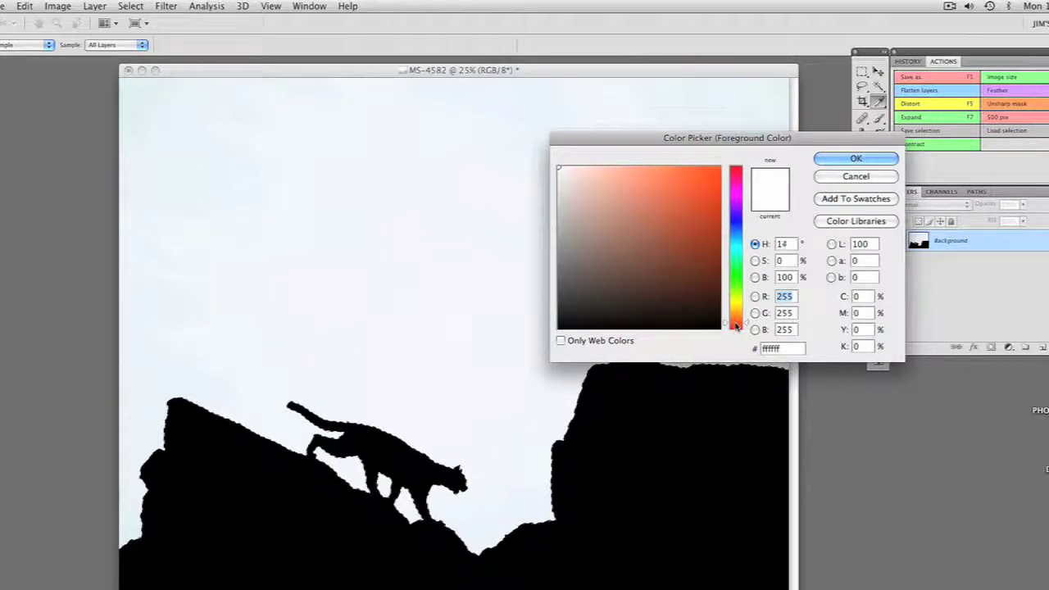
{"action": "left_click_drag", "start_coordinate": [720, 174], "coordinate": [721, 187]}
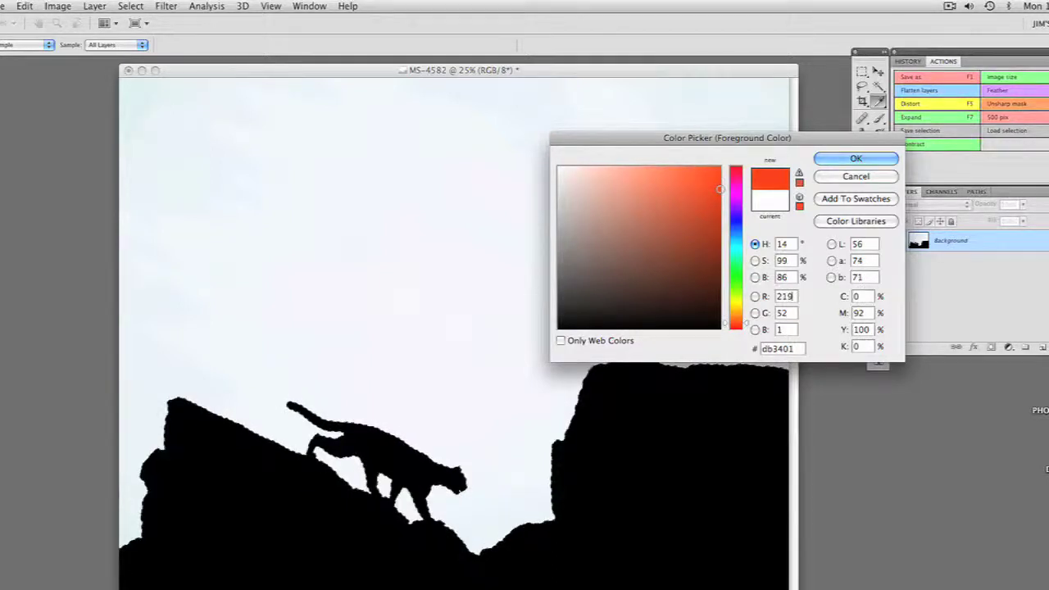
{"action": "left_click", "coordinate": [841, 161]}
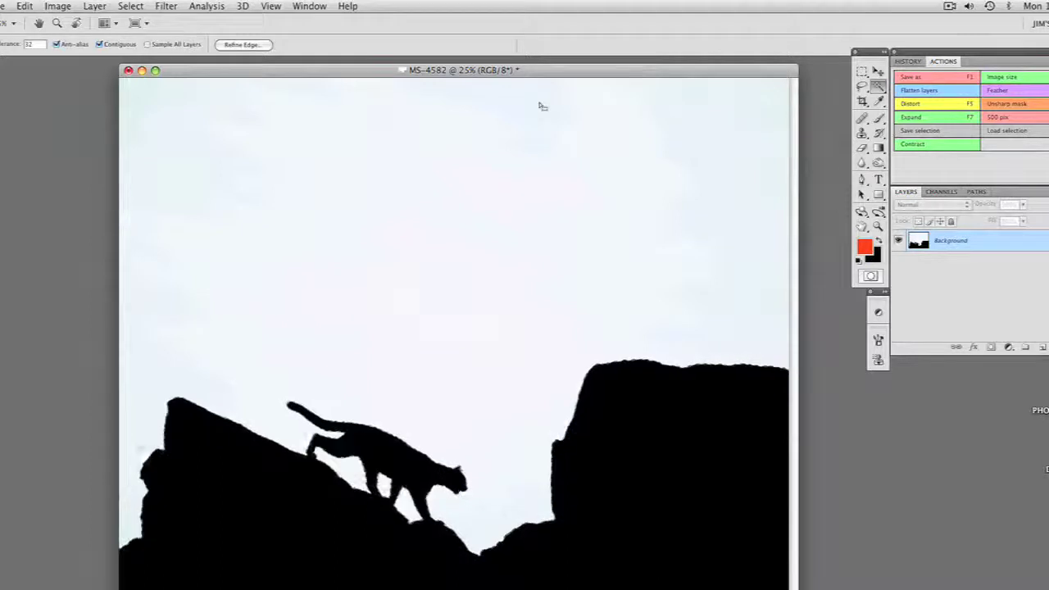
- Fill the sky with the orange-red foreground at 100% Normal, then deselect
{"action": "left_click", "coordinate": [25, 5]}
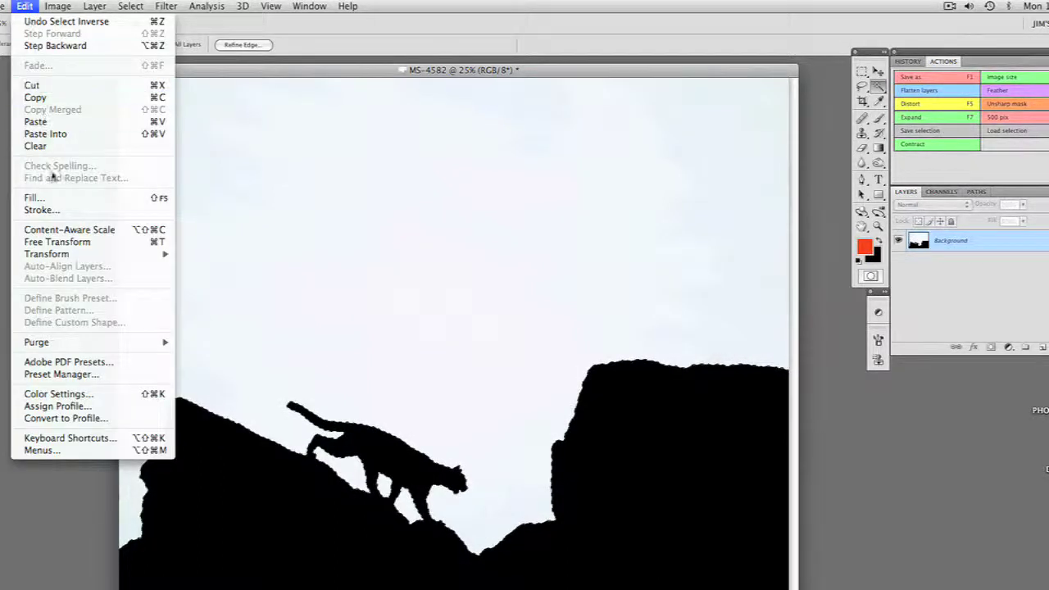
{"action": "left_click", "coordinate": [55, 200]}
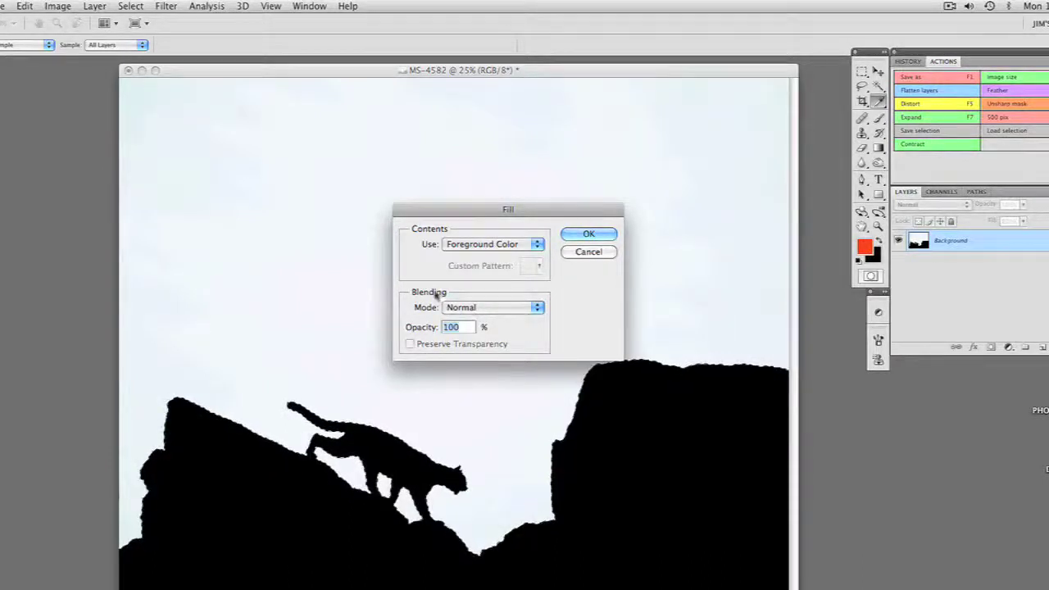
{"action": "left_click", "coordinate": [587, 235]}
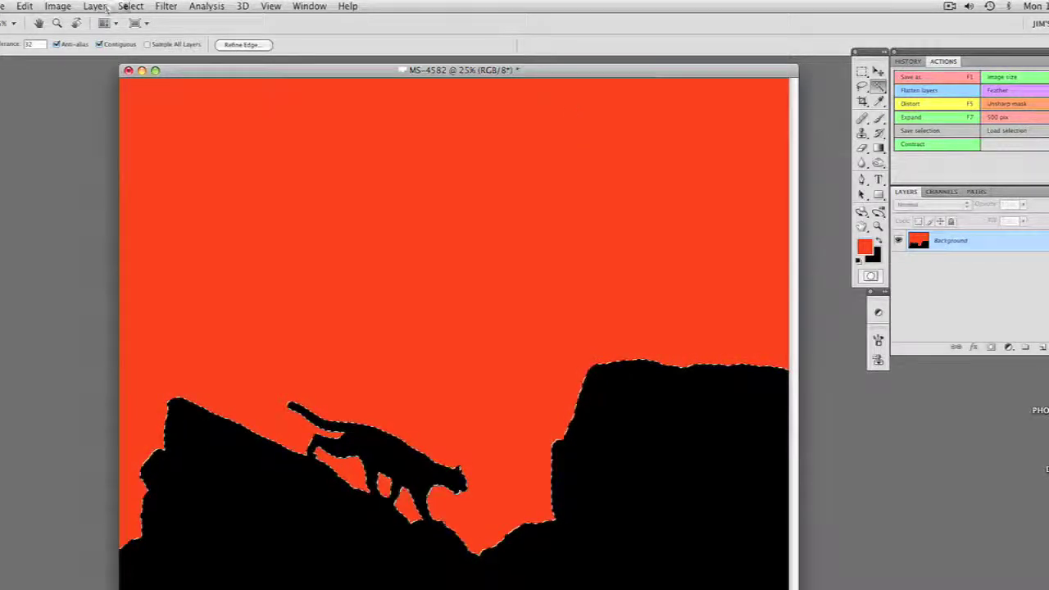
{"action": "left_click", "coordinate": [130, 5]}
{"action": "left_click", "coordinate": [139, 33]}
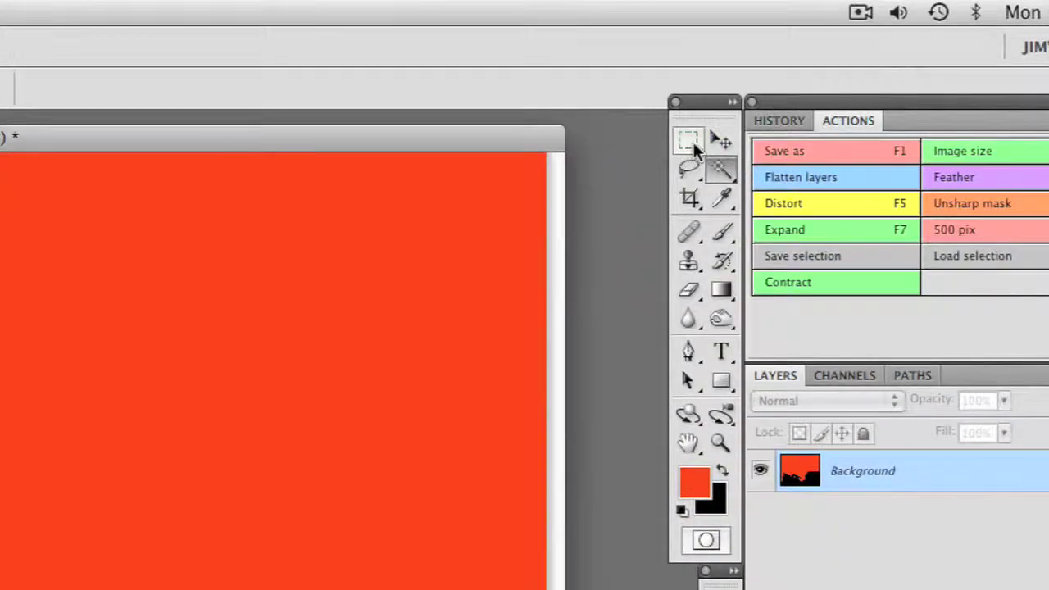
- Choose the Elliptical Marquee Tool from the Marquee tool flyout
{"action": "left_click", "coordinate": [688, 144]}
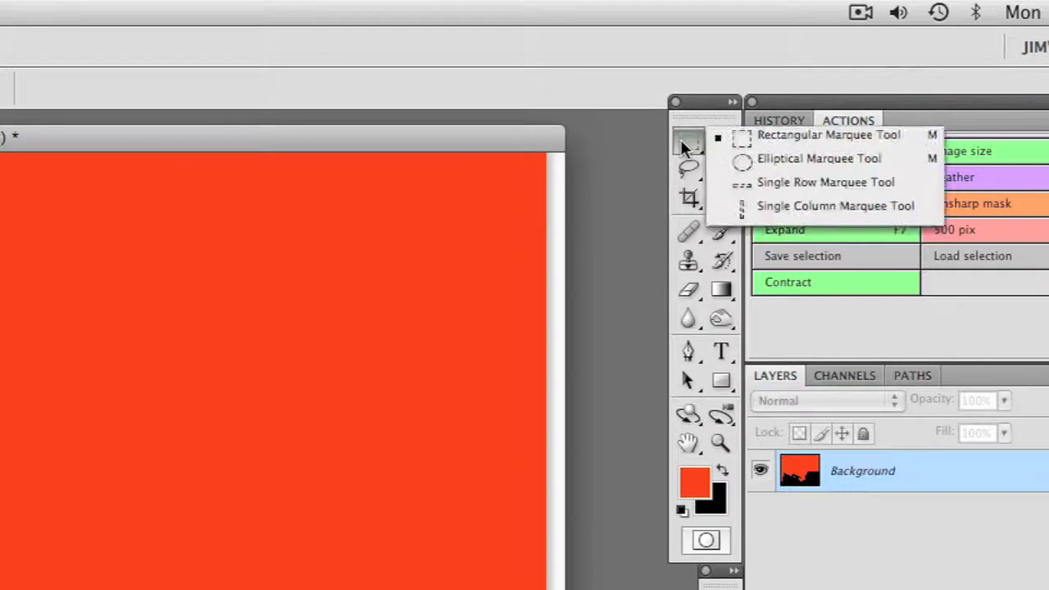
{"action": "left_click", "coordinate": [735, 164]}
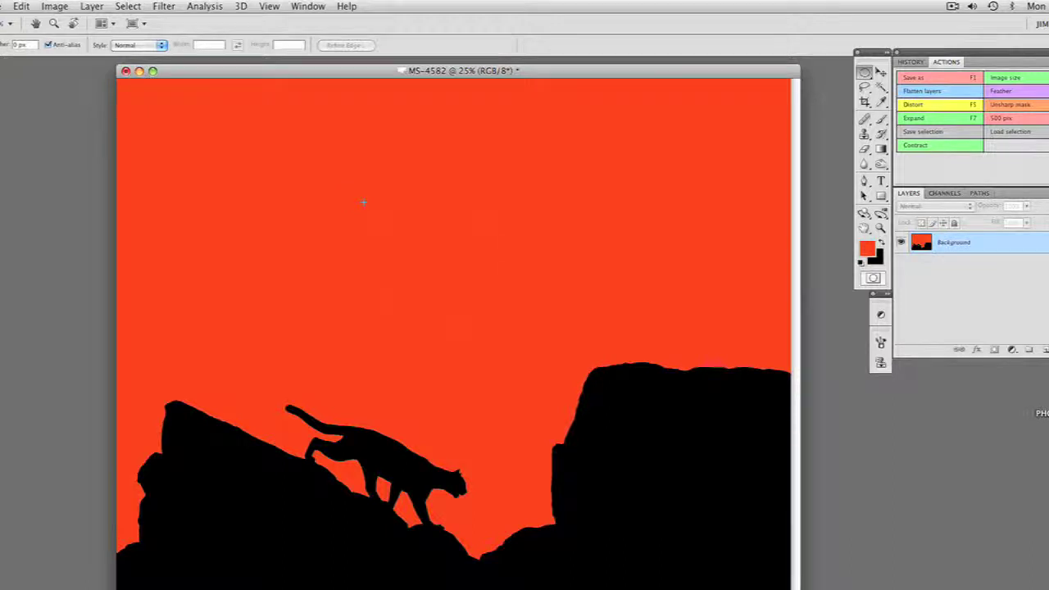
- Draw a circular selection in the sky and move it down to sit above the cougar
{"action": "left_click_drag", "start_coordinate": [362, 201], "coordinate": [501, 335]}
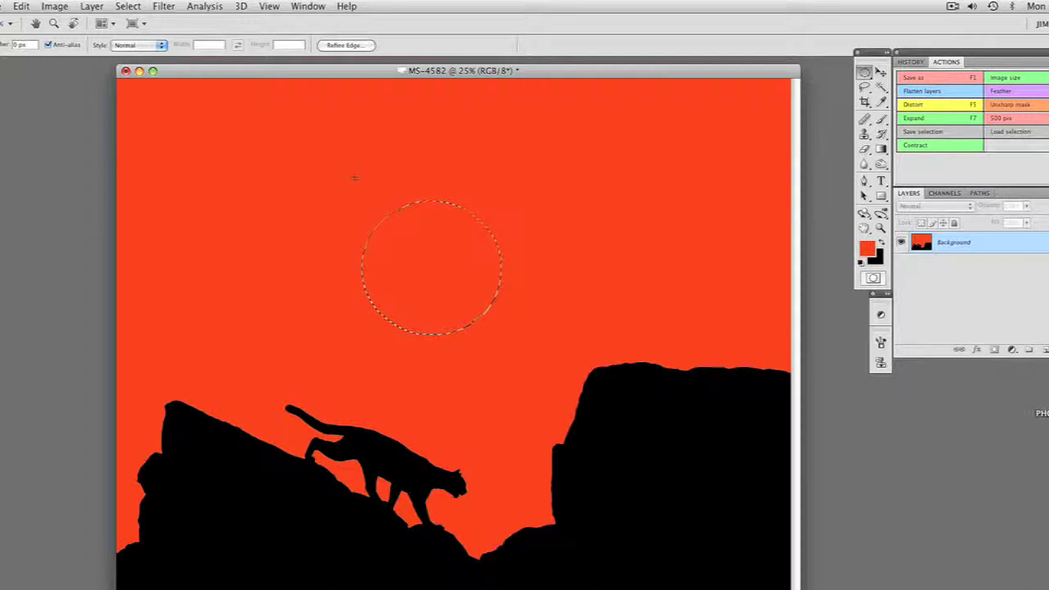
{"action": "key", "text": "super+d"}
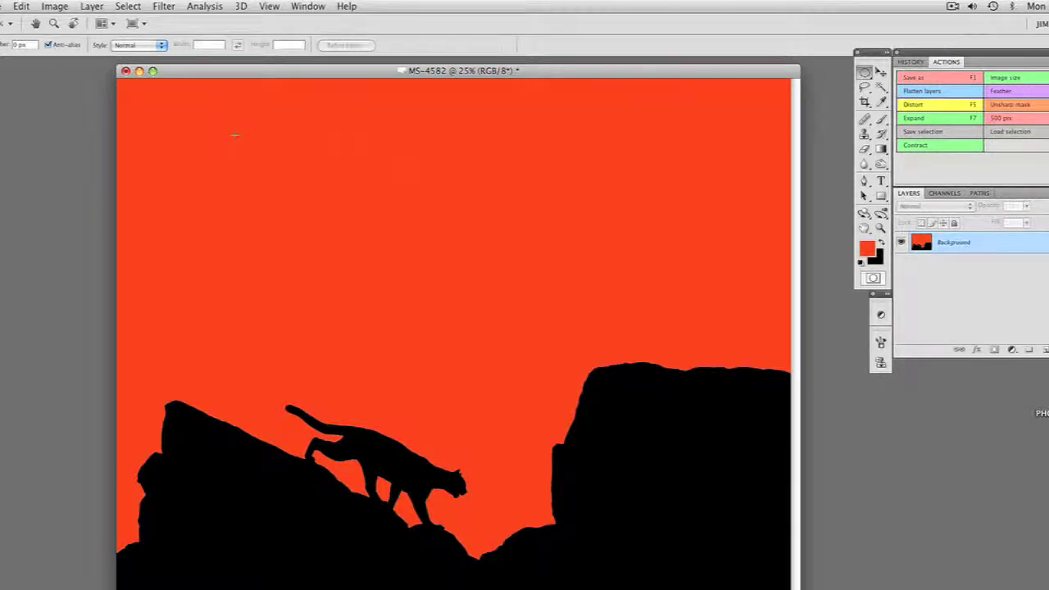
{"action": "key", "text": "super+shift+d"}
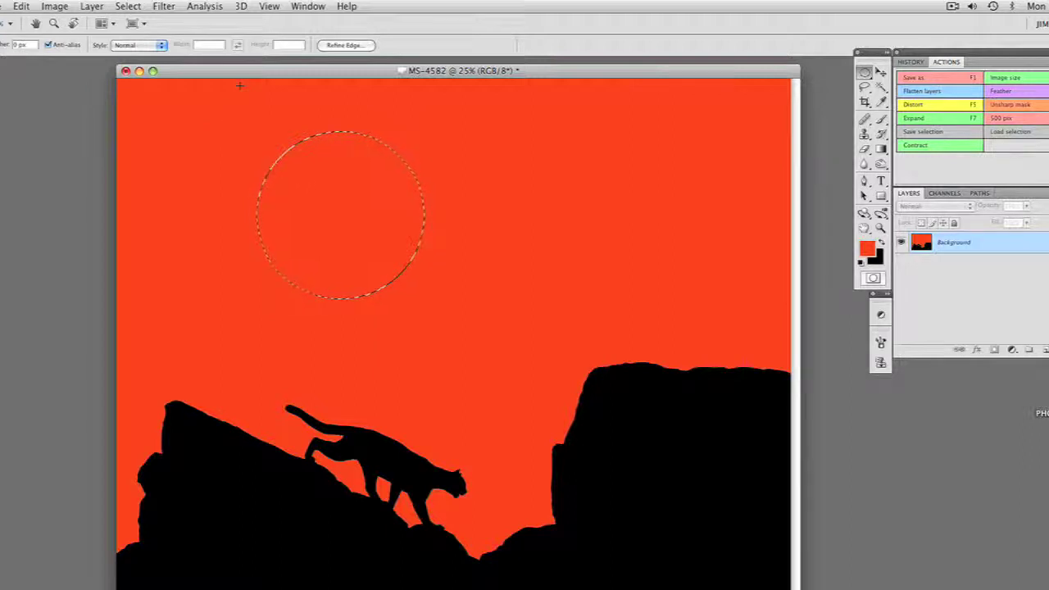
{"action": "key", "text": "shift+Down"}
{"action": "key", "text": "shift+Down"}
{"action": "key", "text": "shift+Down"}
{"action": "key", "text": "shift+Down"}
{"action": "key", "text": "shift+Down"}
{"action": "key", "text": "shift+Right"}
{"action": "key", "text": "shift+Right"}
{"action": "key", "text": "shift+Right"}
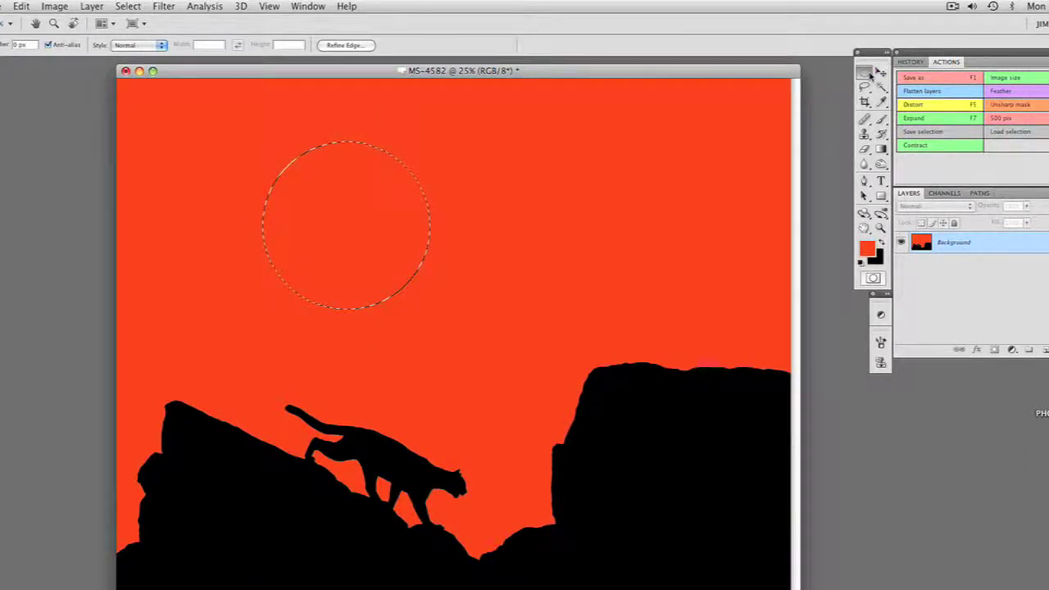
{"action": "left_click_drag", "start_coordinate": [346, 206], "coordinate": [346, 277]}
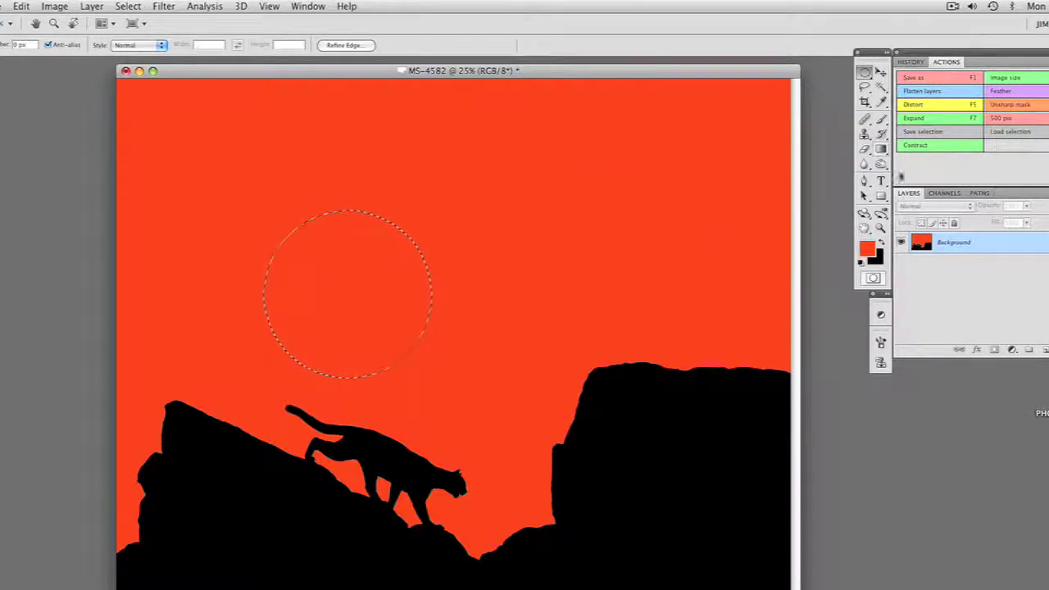
- Set the background colour to bright yellow fcfe47, leaving the orange-red foreground unchanged
{"action": "left_click", "coordinate": [867, 251]}
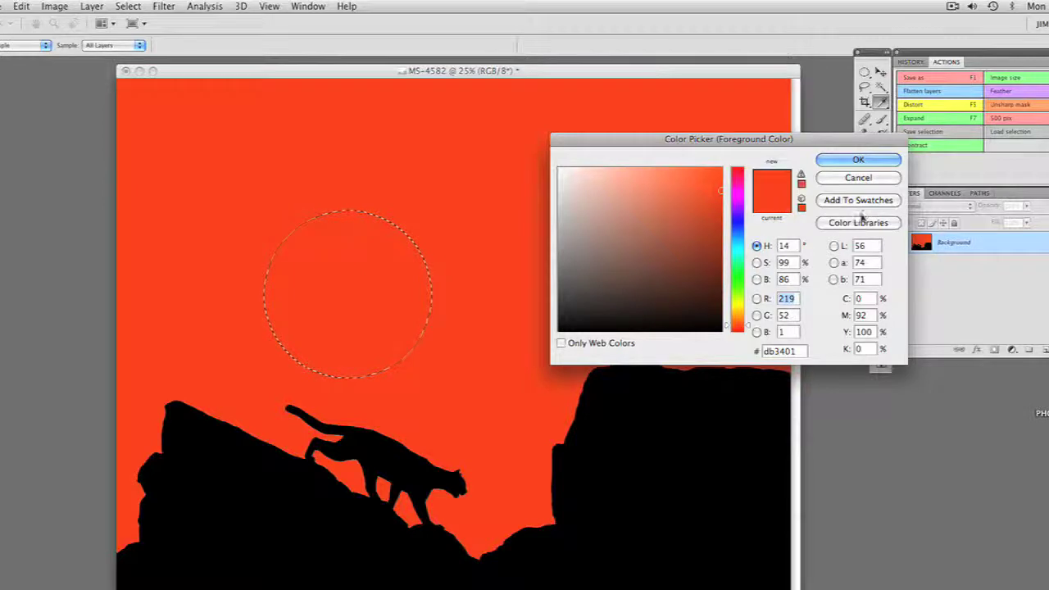
{"action": "left_click", "coordinate": [860, 177]}
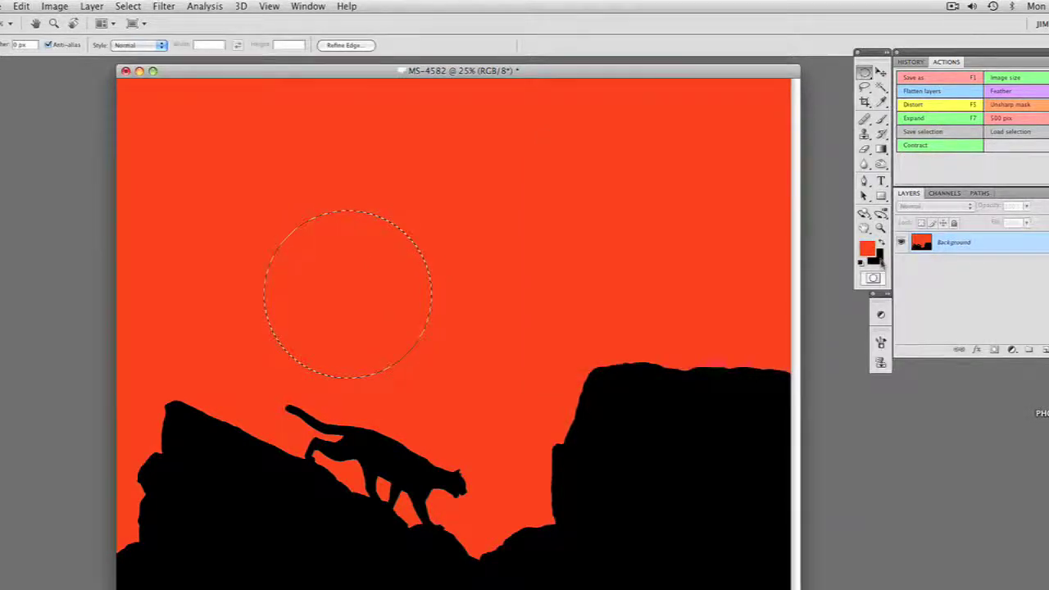
{"action": "left_click", "coordinate": [879, 258]}
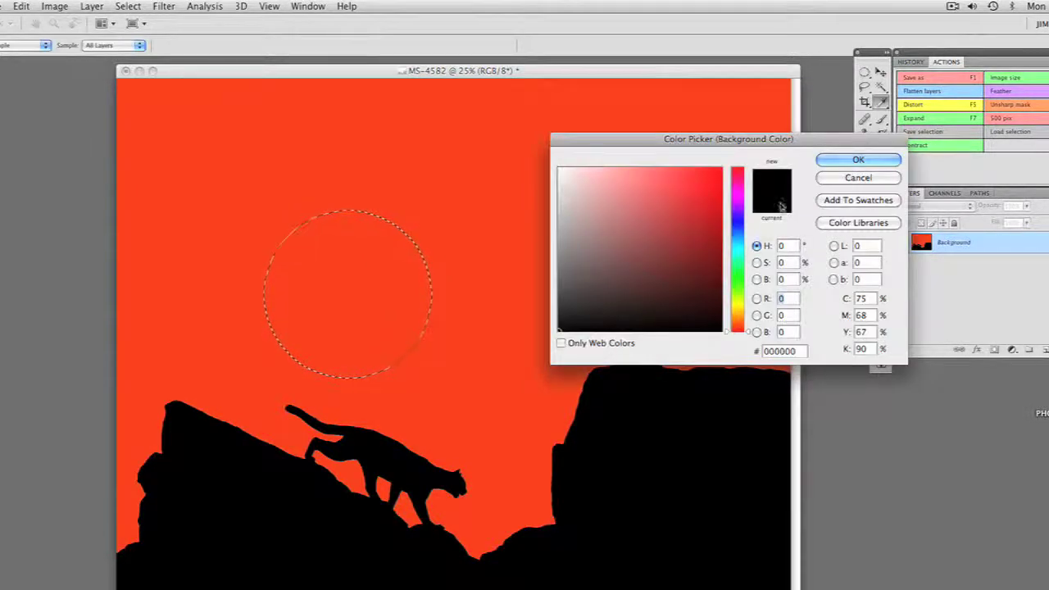
{"action": "left_click", "coordinate": [742, 305]}
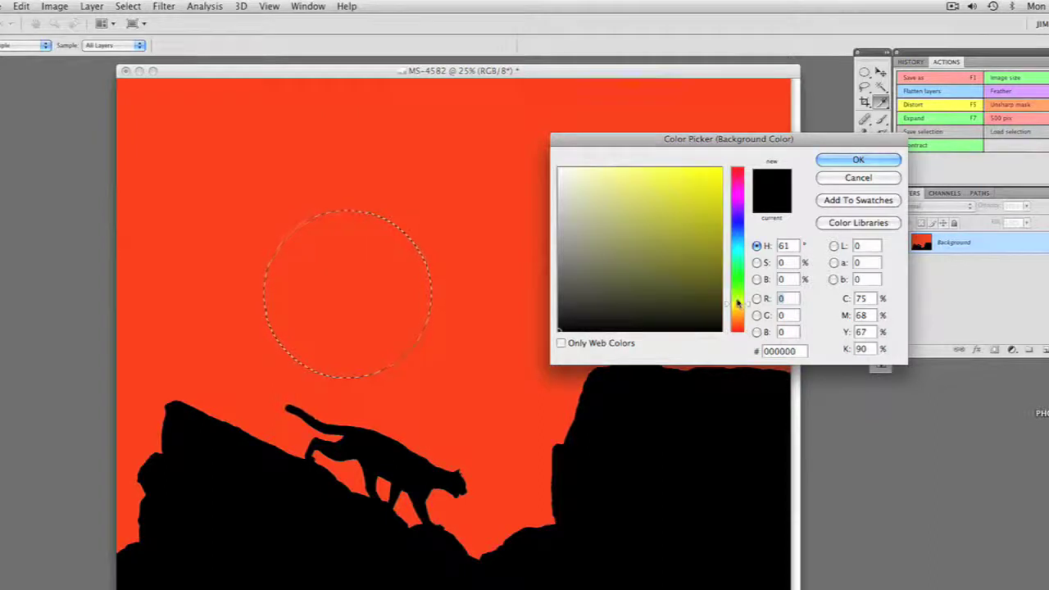
{"action": "mouse_move", "coordinate": [623, 175]}
{"action": "left_mouse_down"}
{"action": "mouse_move", "coordinate": [611, 168]}
{"action": "mouse_move", "coordinate": [685, 169]}
{"action": "mouse_move", "coordinate": [675, 168]}
{"action": "left_mouse_up"}
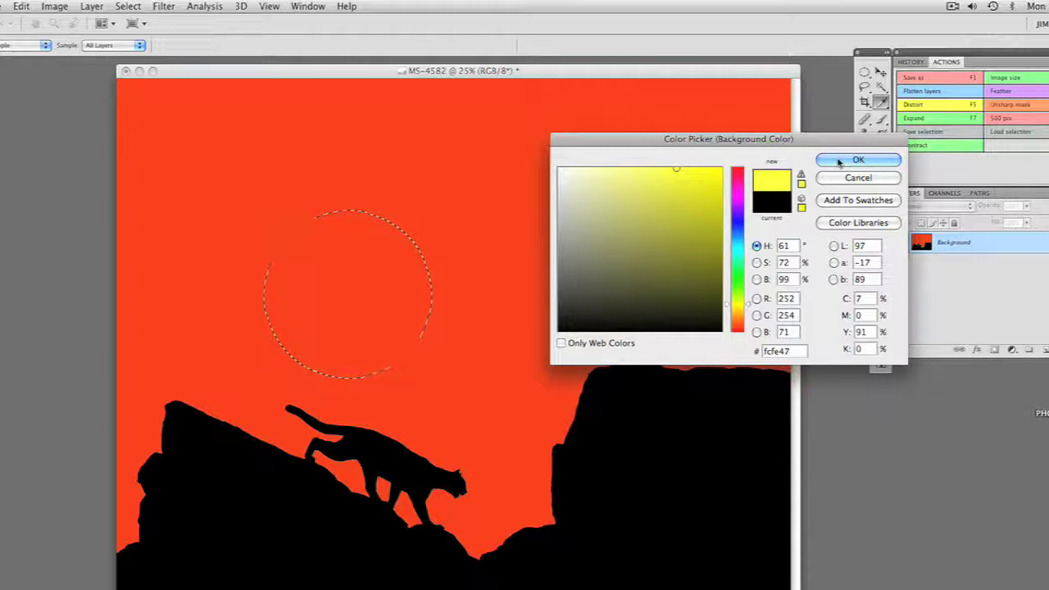
{"action": "left_click", "coordinate": [842, 160]}
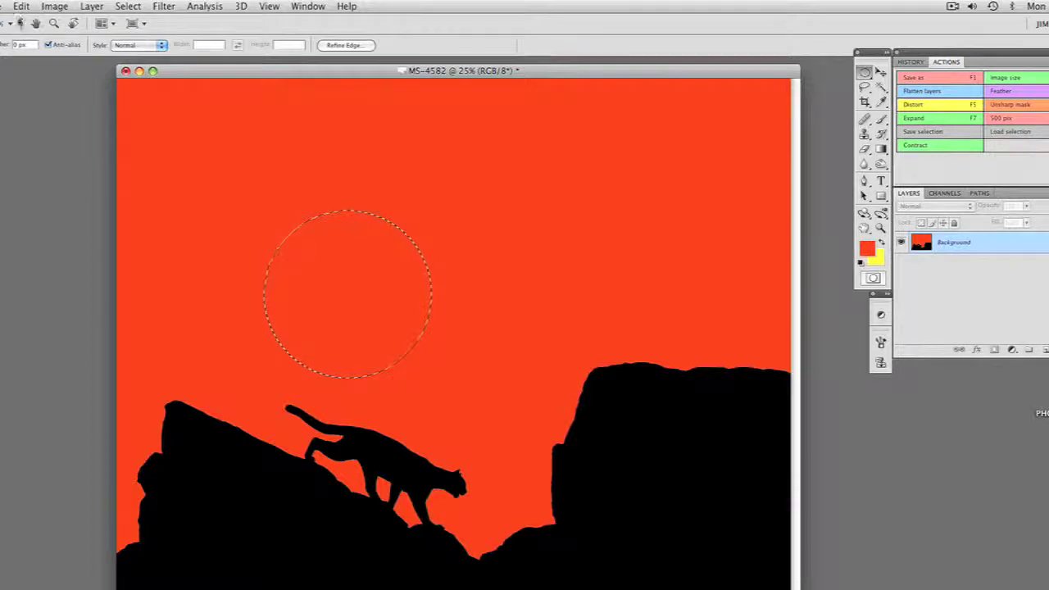
{"action": "left_click", "coordinate": [22, 7]}
- Fill the circle with the yellow Background Color, then deselect
{"action": "left_click", "coordinate": [31, 199]}
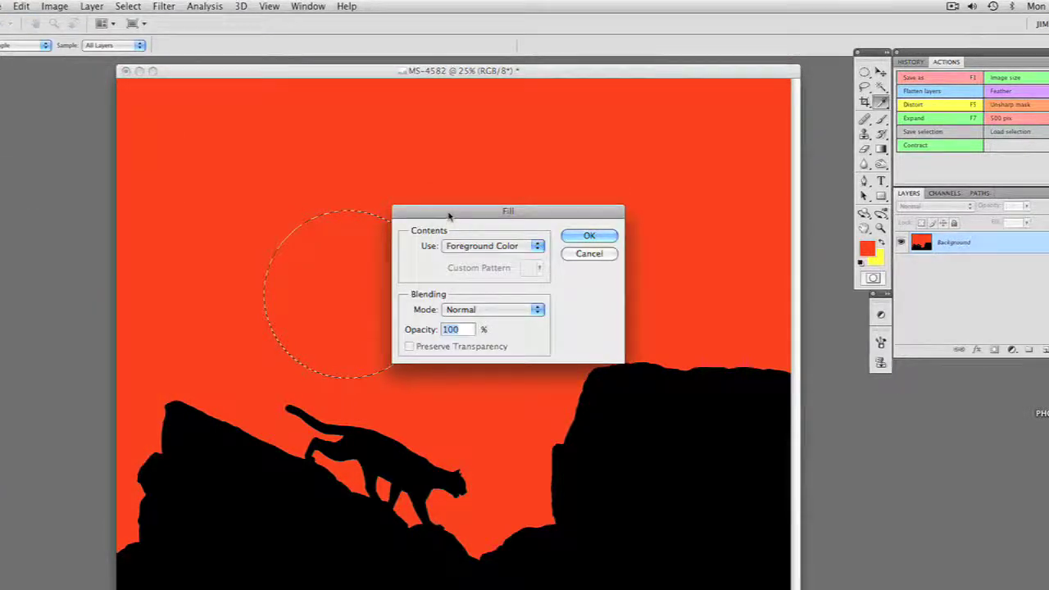
{"action": "left_click_drag", "start_coordinate": [482, 210], "coordinate": [564, 111]}
{"action": "left_click", "coordinate": [579, 150]}
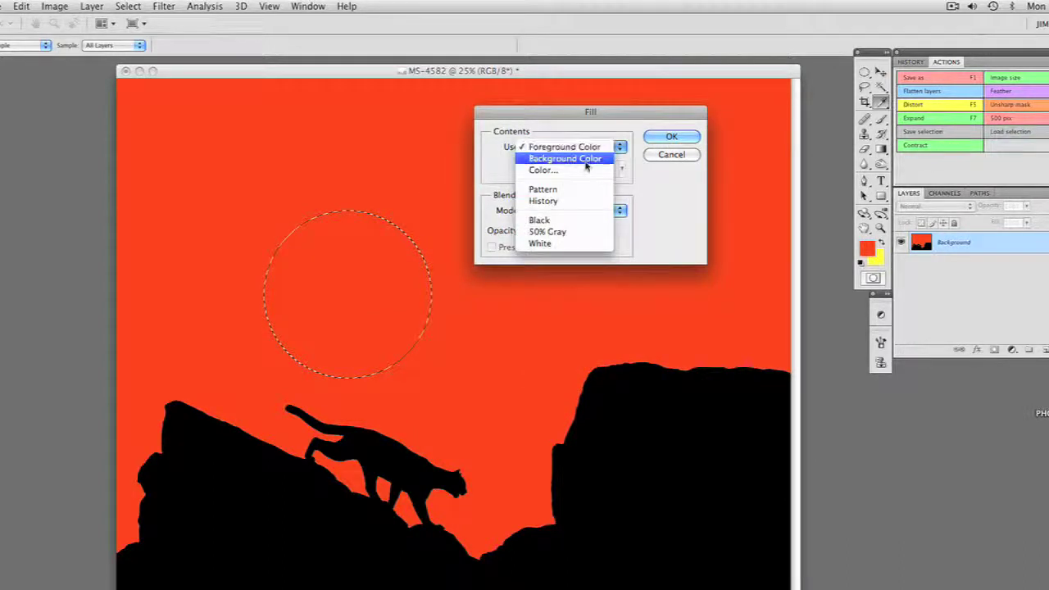
{"action": "left_click", "coordinate": [587, 163]}
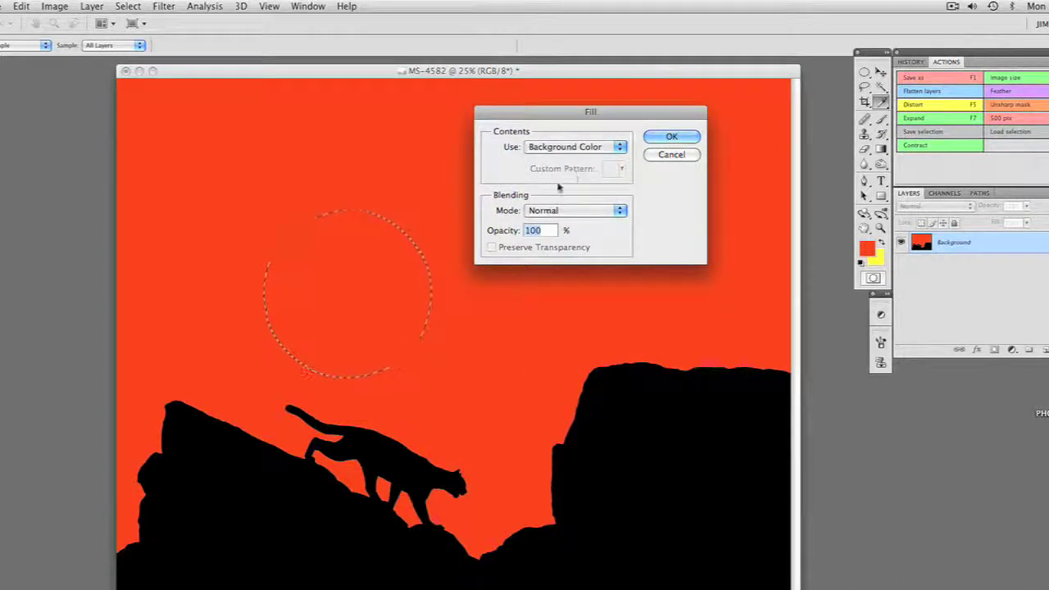
{"action": "left_click", "coordinate": [668, 138]}
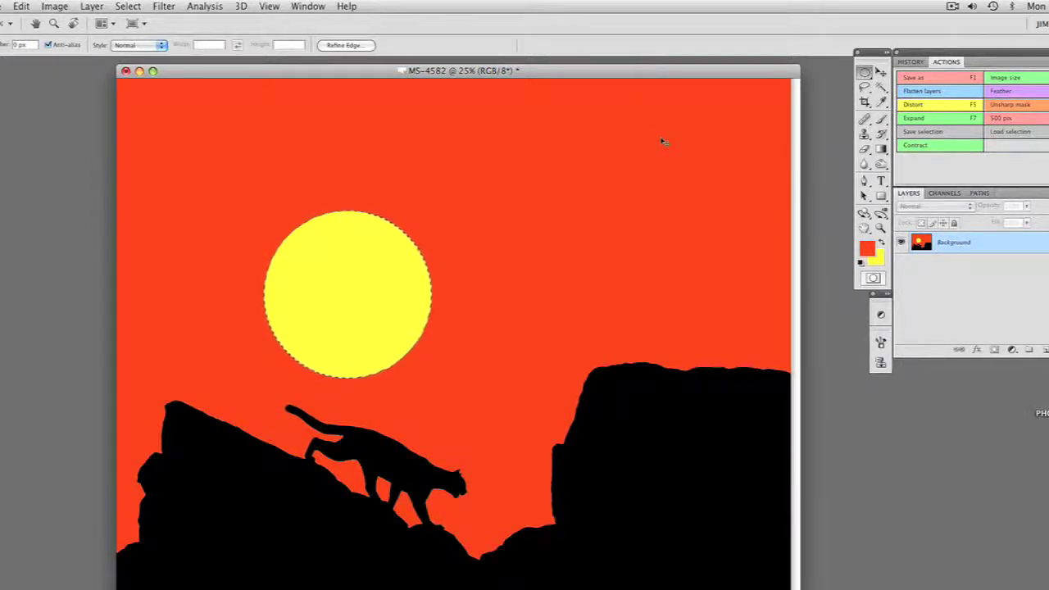
{"action": "key", "text": "super+d"}
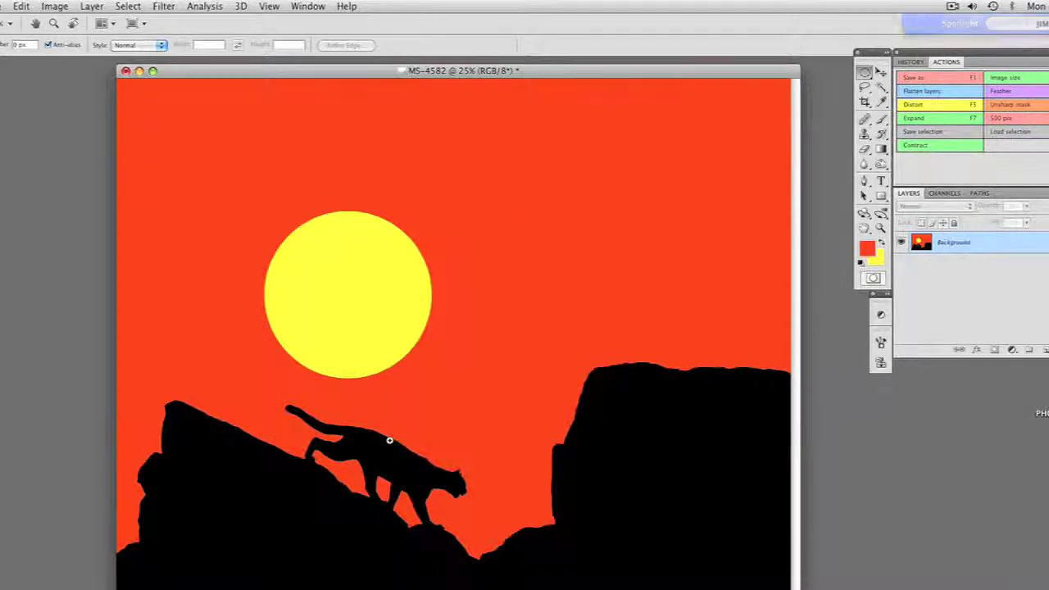
- Zoom in to inspect the silhouette's rock edge, then fit the whole image on screen
{"action": "key", "text": "super+plus"}
{"action": "key", "text": "super+plus"}
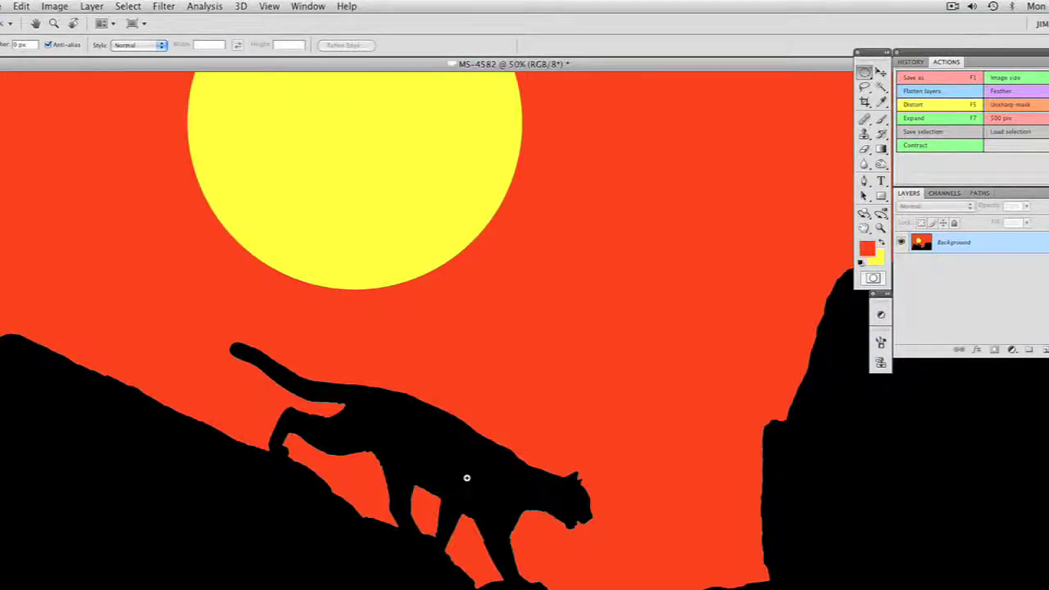
{"action": "key", "text": "super+plus"}
{"action": "key", "text": "super+plus"}
{"action": "key", "text": "super+plus"}
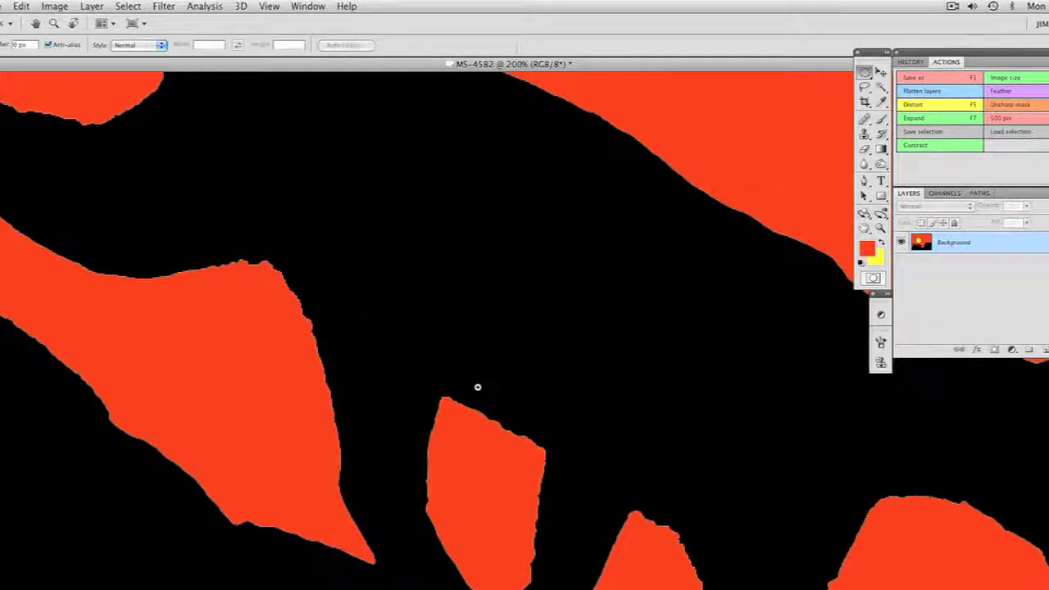
{"action": "key", "text": "super+plus"}
{"action": "key", "text": "super+plus"}
{"action": "left_click_drag", "start_coordinate": [583, 204], "coordinate": [253, 435]}
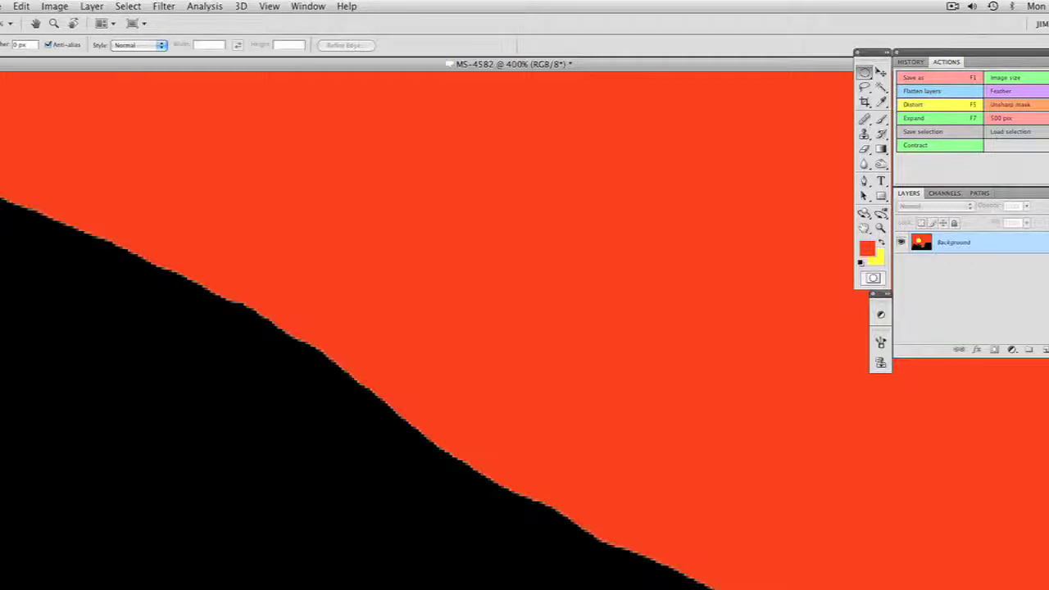
{"action": "double_click", "coordinate": [865, 228]}
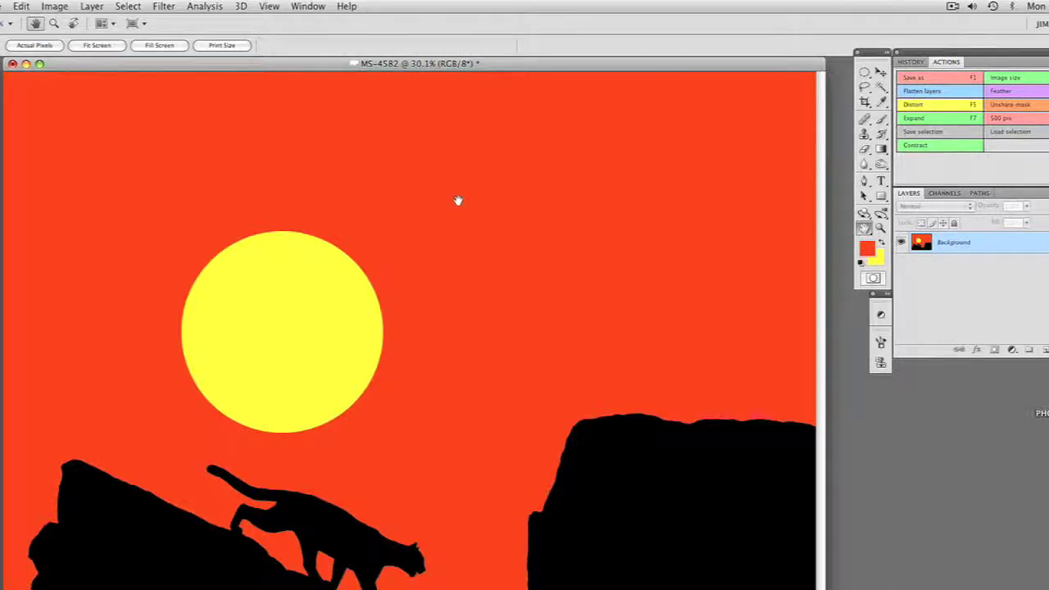
- Apply Add Noise at 4.3% with Uniform distribution to the whole image
{"action": "left_click", "coordinate": [164, 7]}
{"action": "mouse_move", "coordinate": [182, 155]}
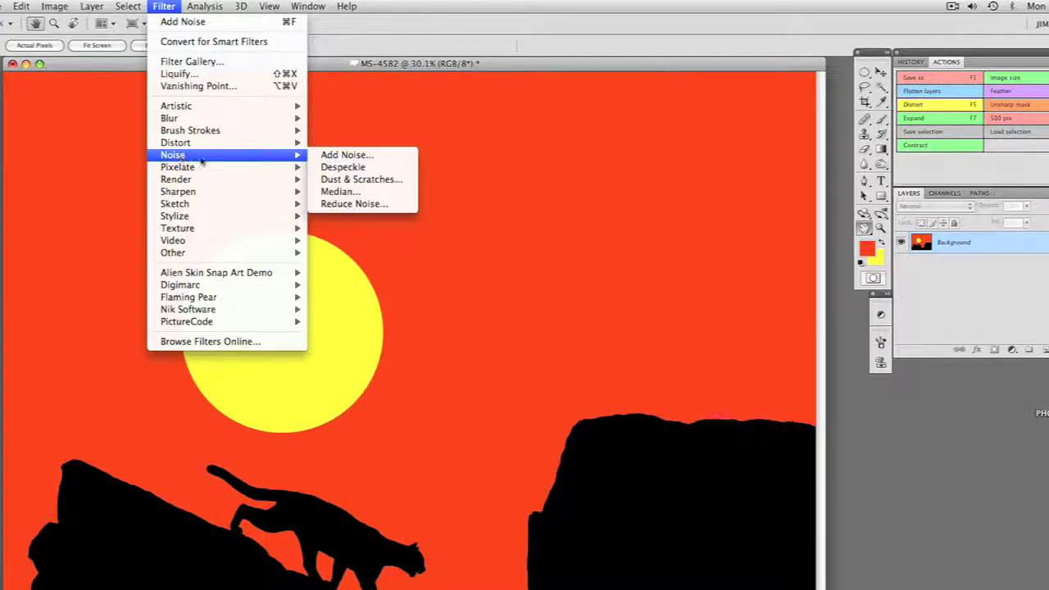
{"action": "left_click", "coordinate": [344, 154]}
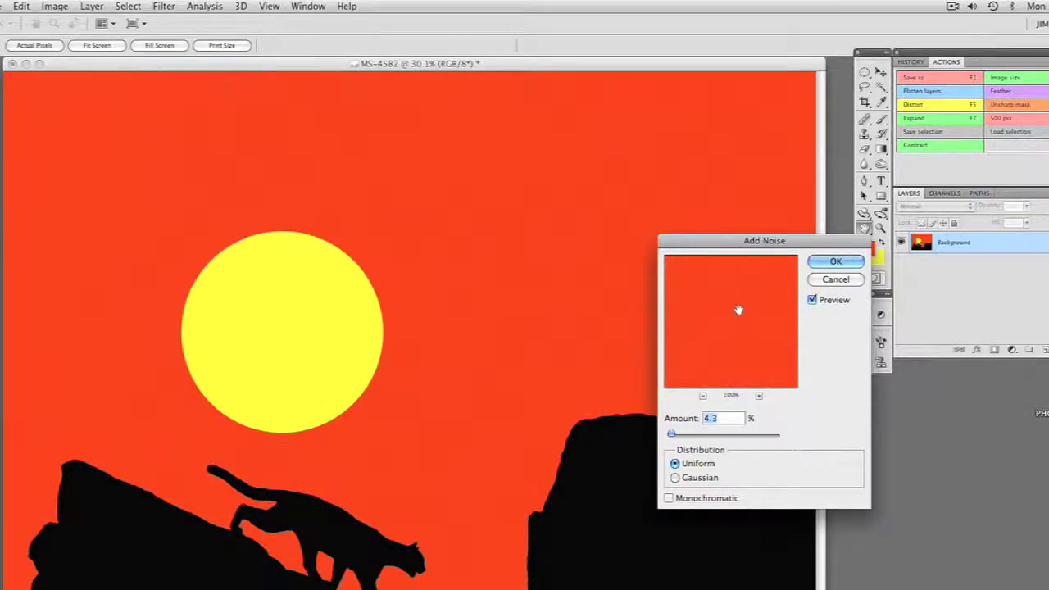
{"action": "left_click", "coordinate": [835, 262]}
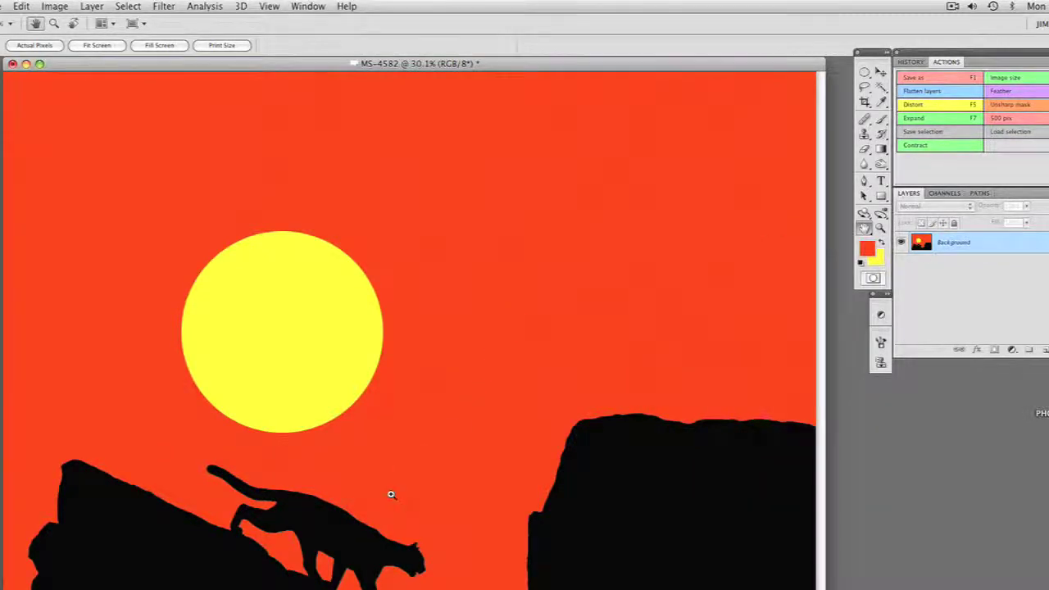
{"action": "key", "text": "ctrl+plus"}
{"action": "key", "text": "ctrl+plus"}
{"action": "left_click", "coordinate": [498, 394]}
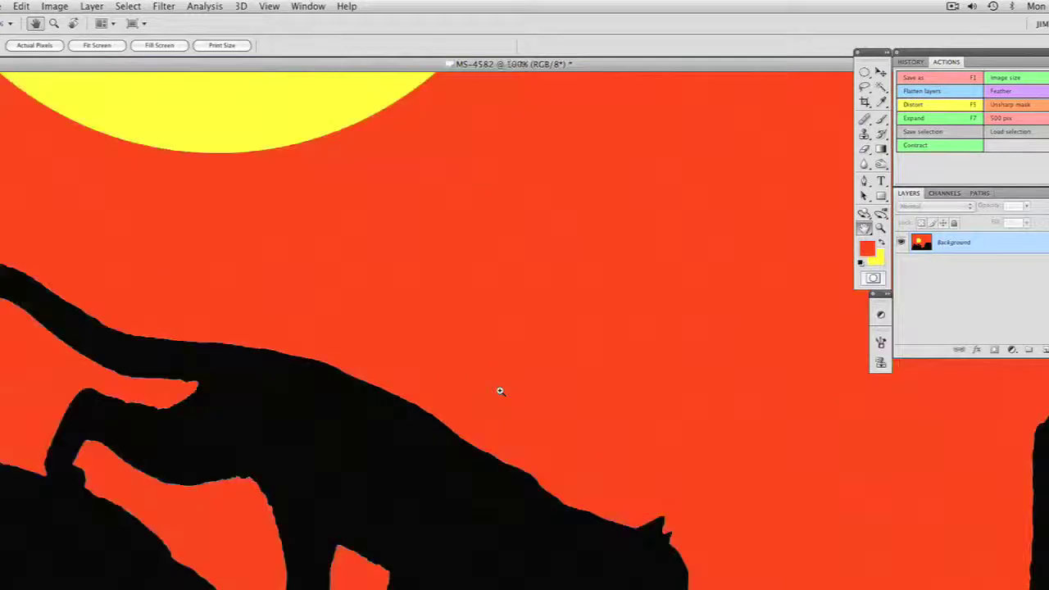
{"action": "left_click", "coordinate": [496, 397]}
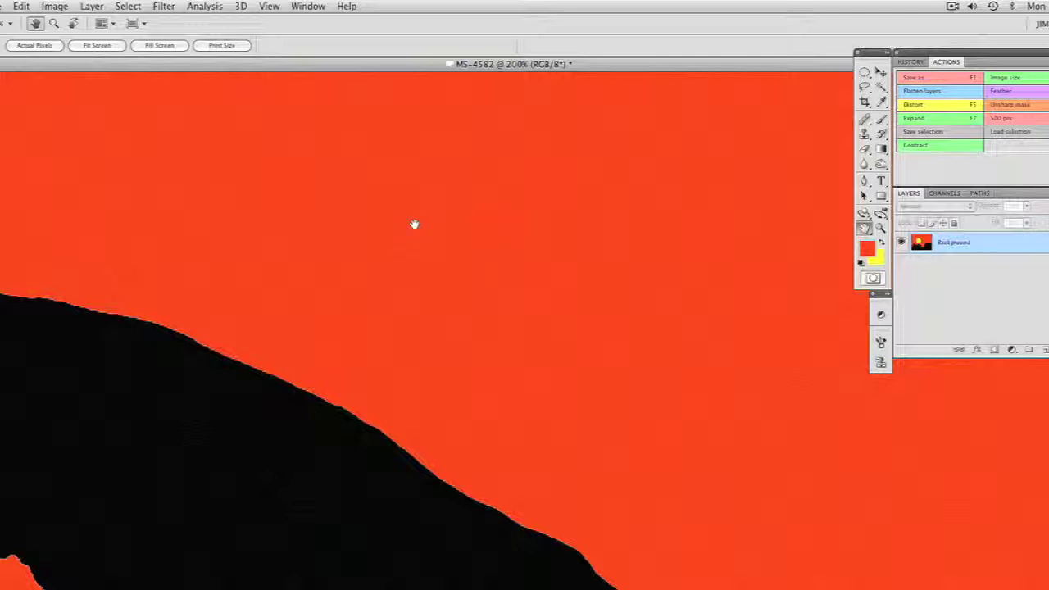
{"action": "double_click", "coordinate": [864, 227]}
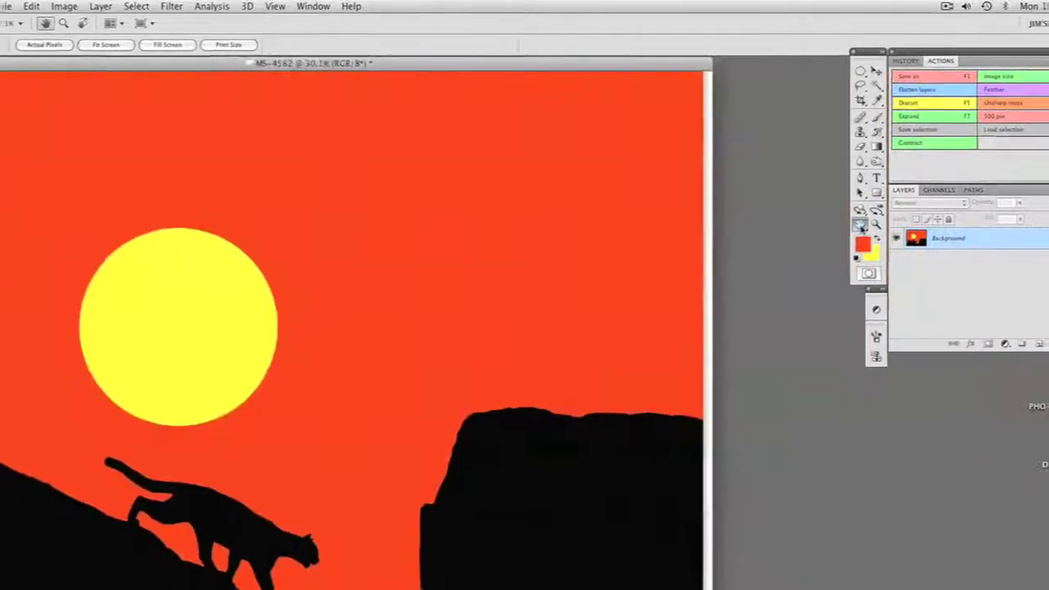
{"action": "left_click", "coordinate": [3, 6]}
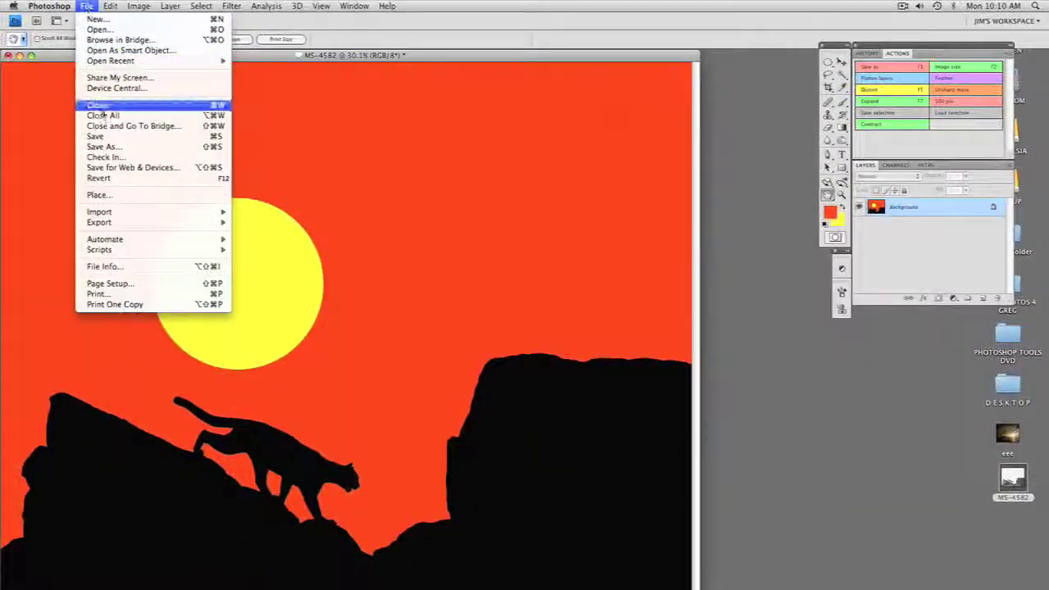
- Save the image as a Photoshop file named 'Mtn lion at sunset' on the Desktop
{"action": "left_click", "coordinate": [107, 148]}
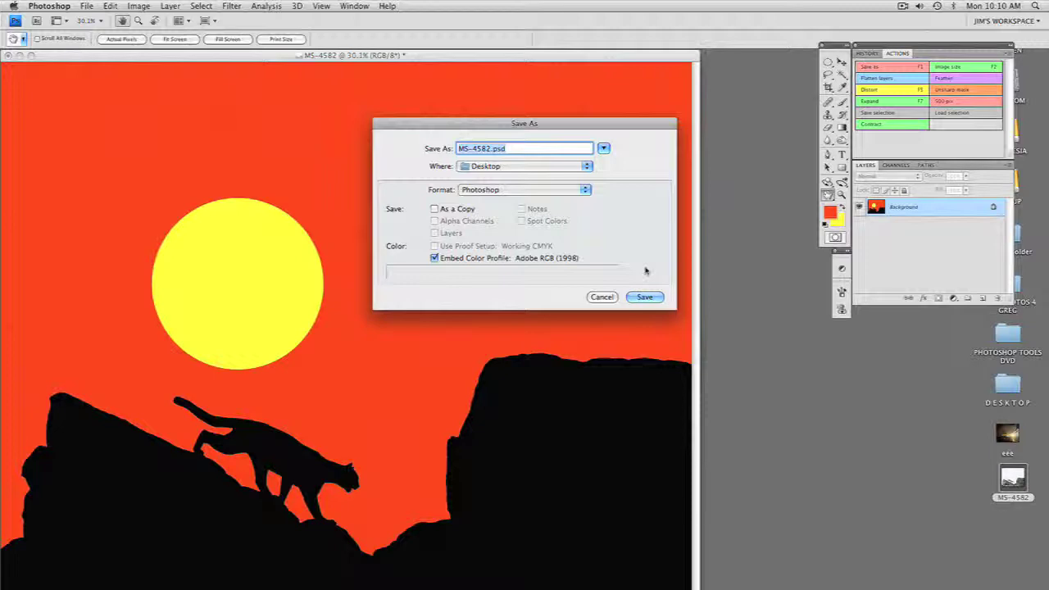
{"action": "type", "text": "Mtn lion at sunset"}
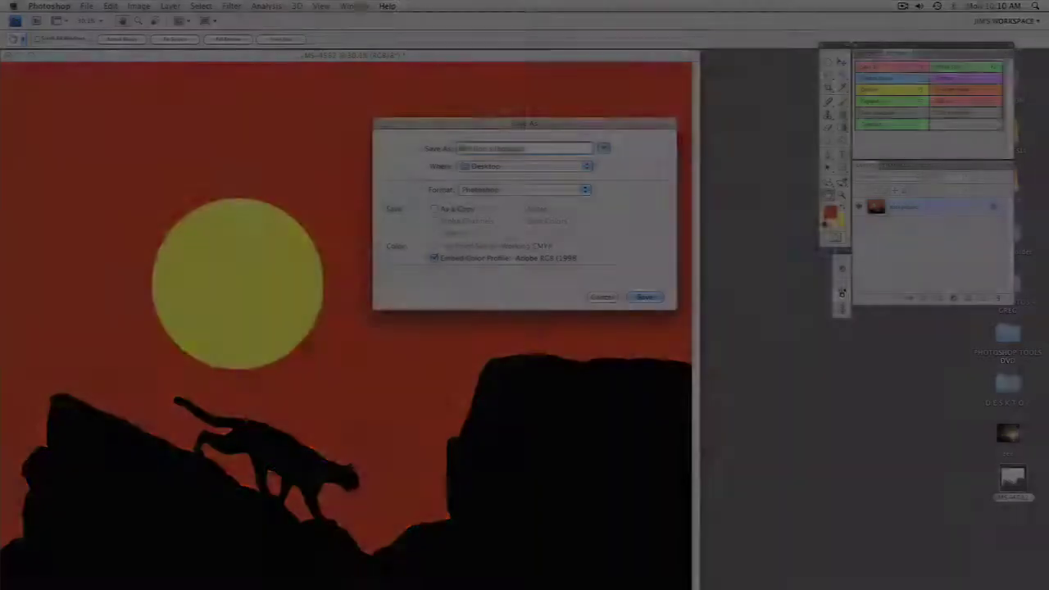